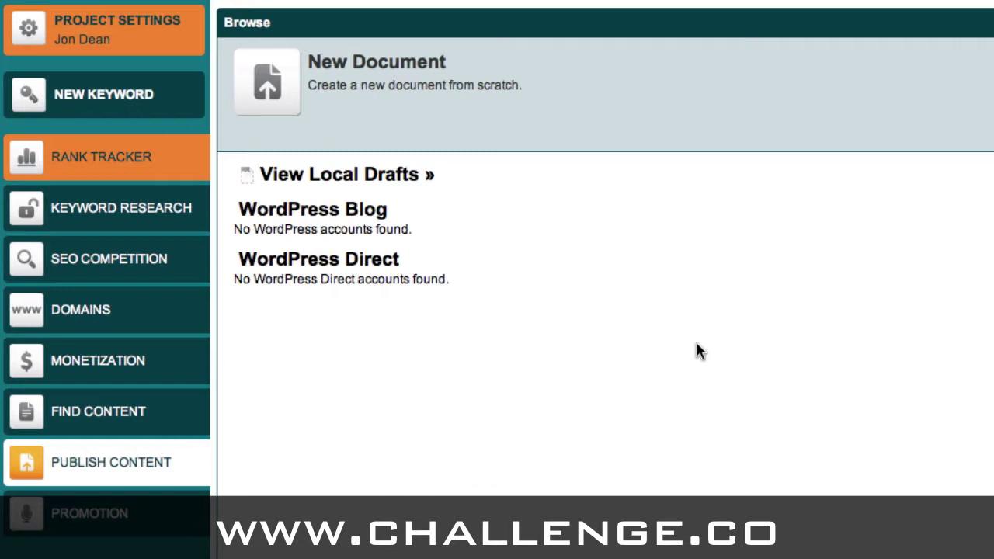
Open the Publish Content module, which shows local drafts and no WordPress accounts yet.
left_click(104, 470)
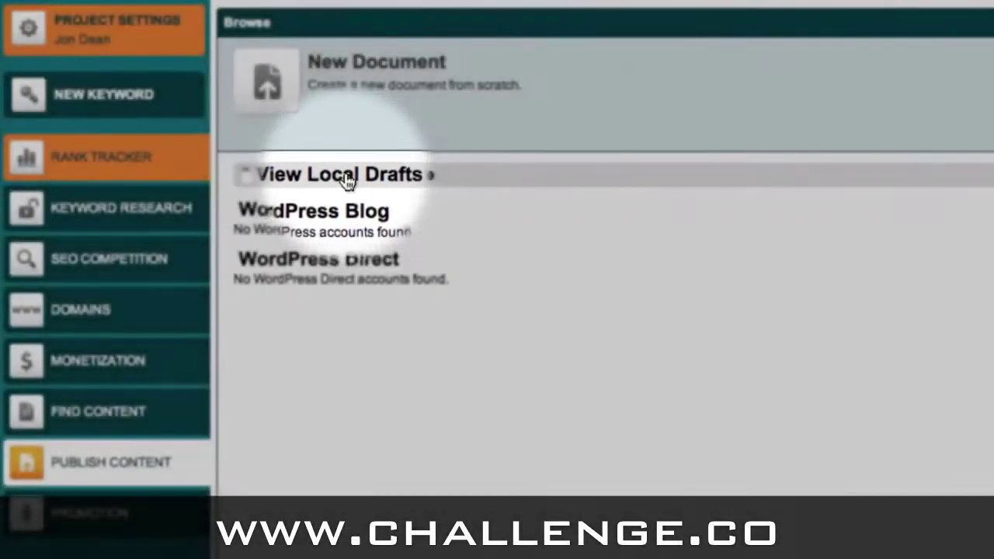
Open the 'On The Move' local draft in the editor from the local drafts list.
left_click(345, 176)
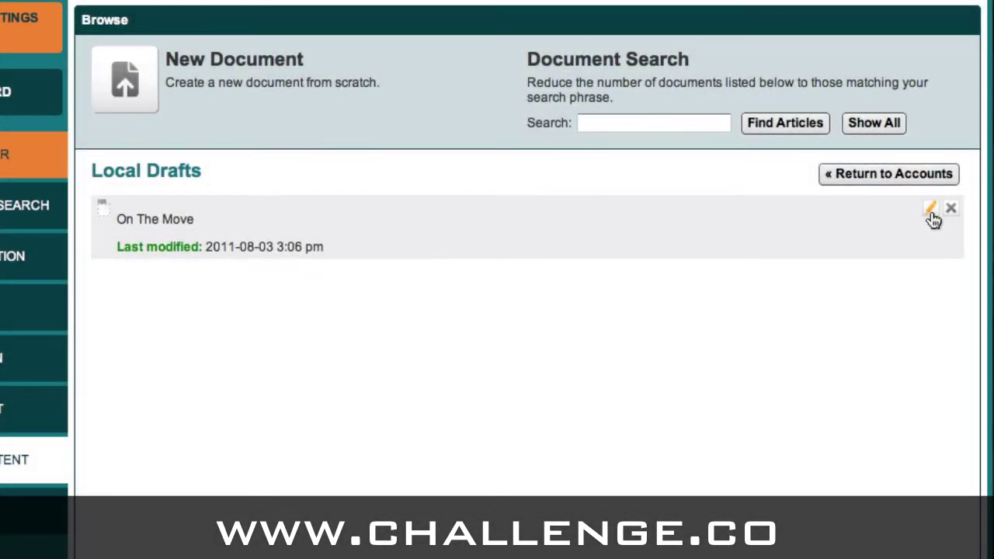
left_click(931, 211)
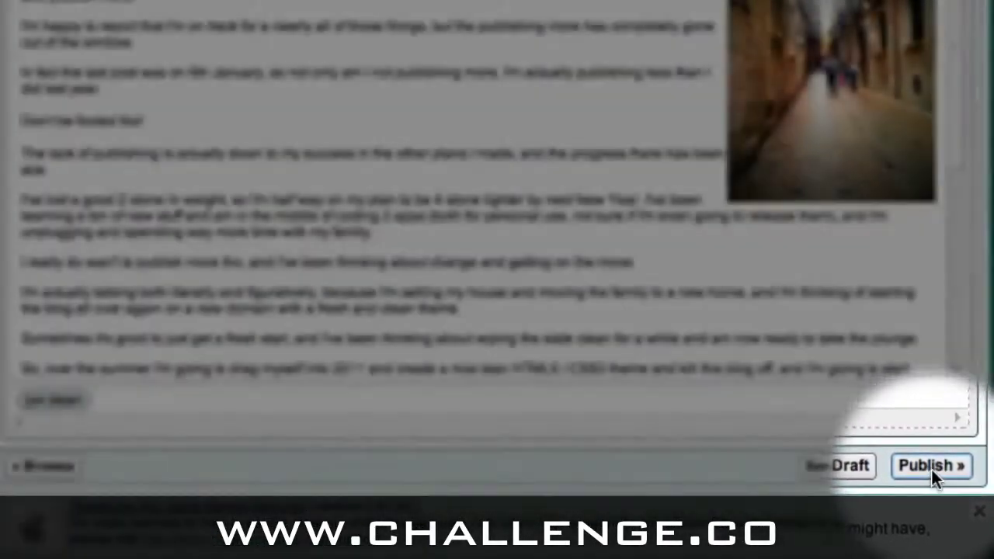
Bring up the publish form for 'On The Move' and list its available account types.
left_click(930, 468)
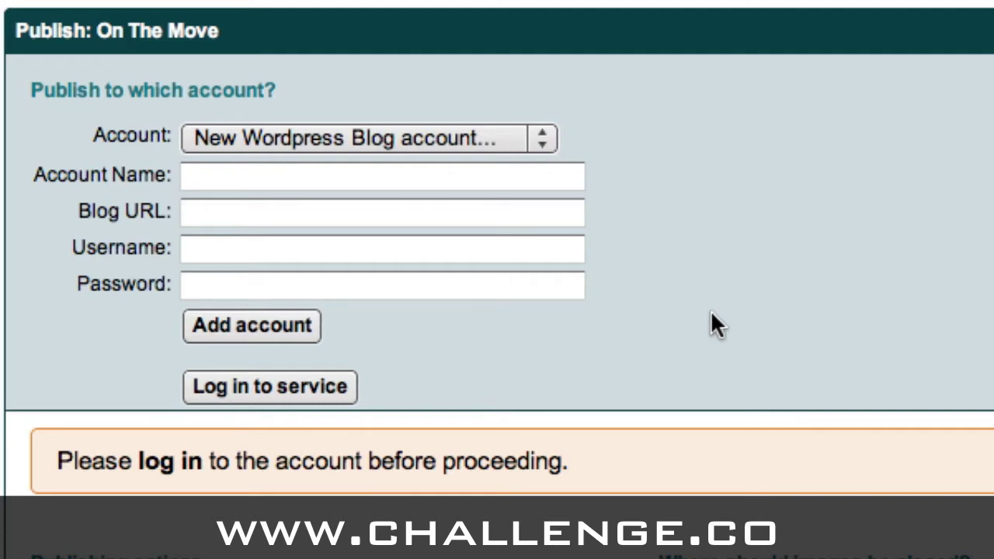
left_click(541, 140)
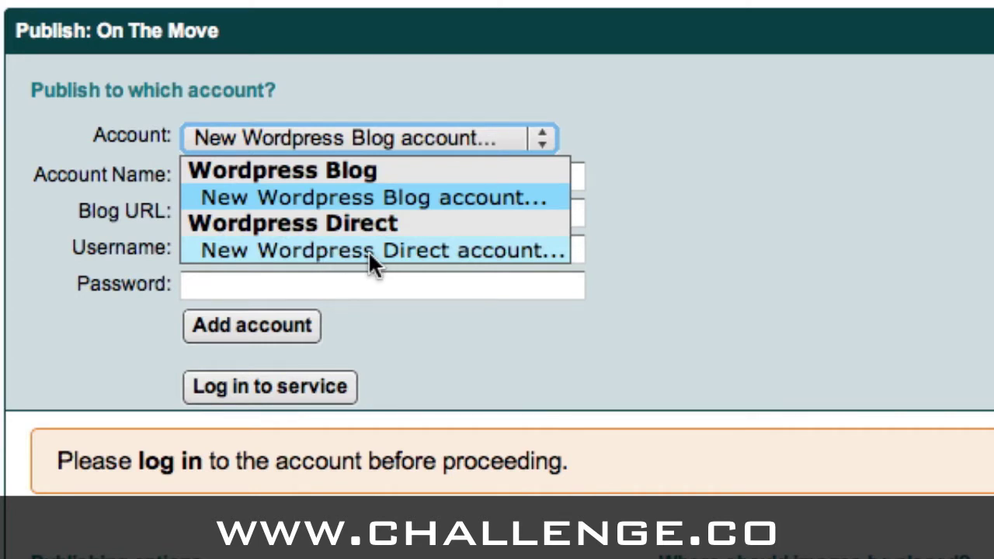
Add a new WordPress Direct account named 'My WPD Account' with its username and password.
left_click(371, 250)
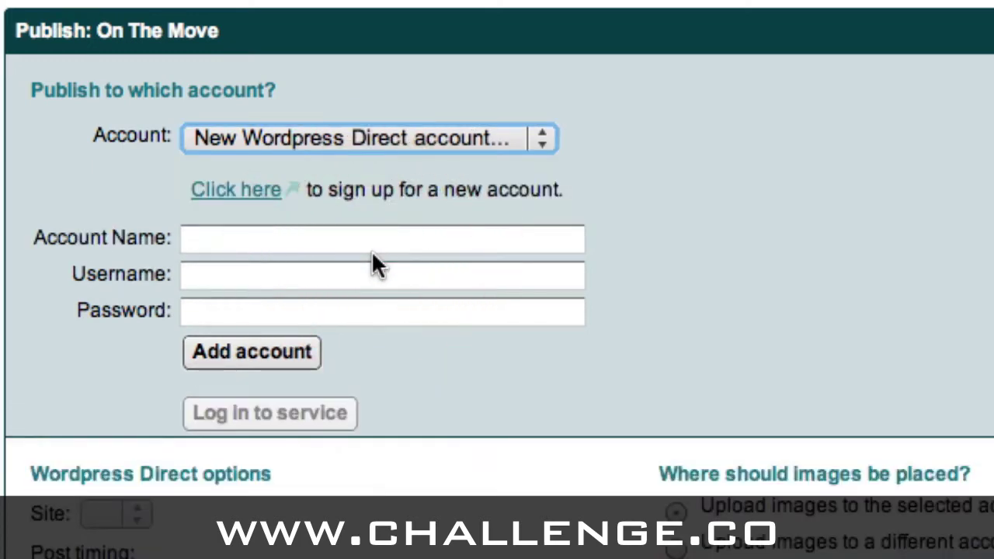
left_click(193, 239)
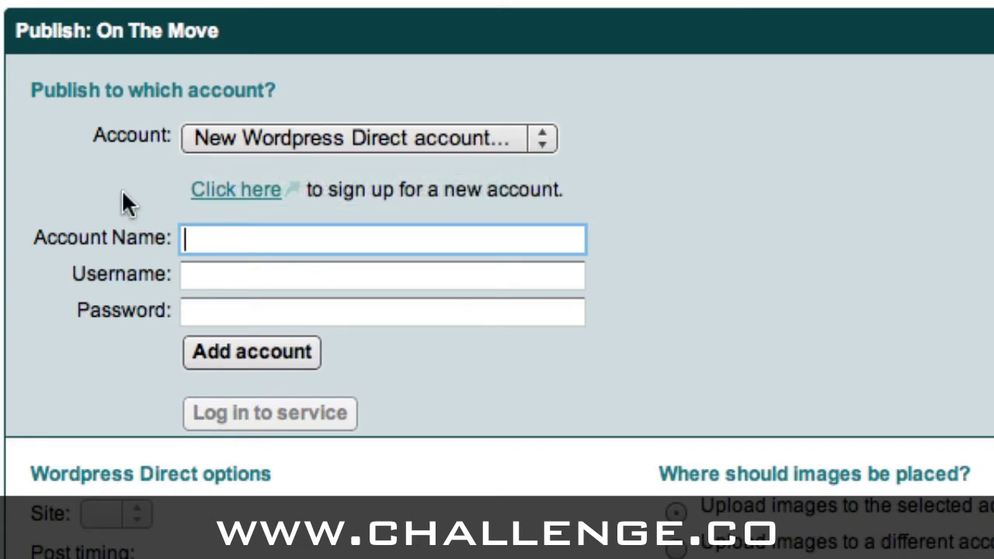
type("My WPD Account")
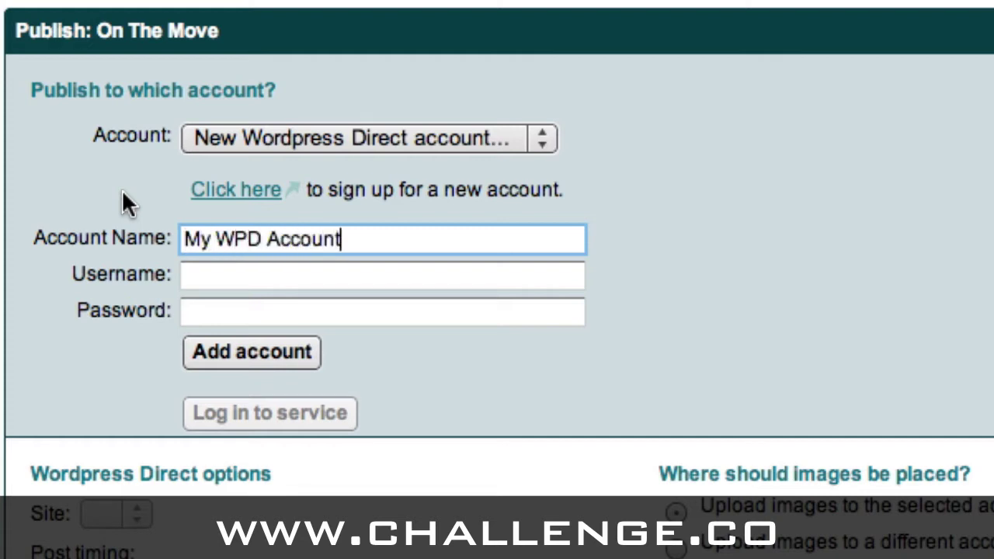
key("Tab")
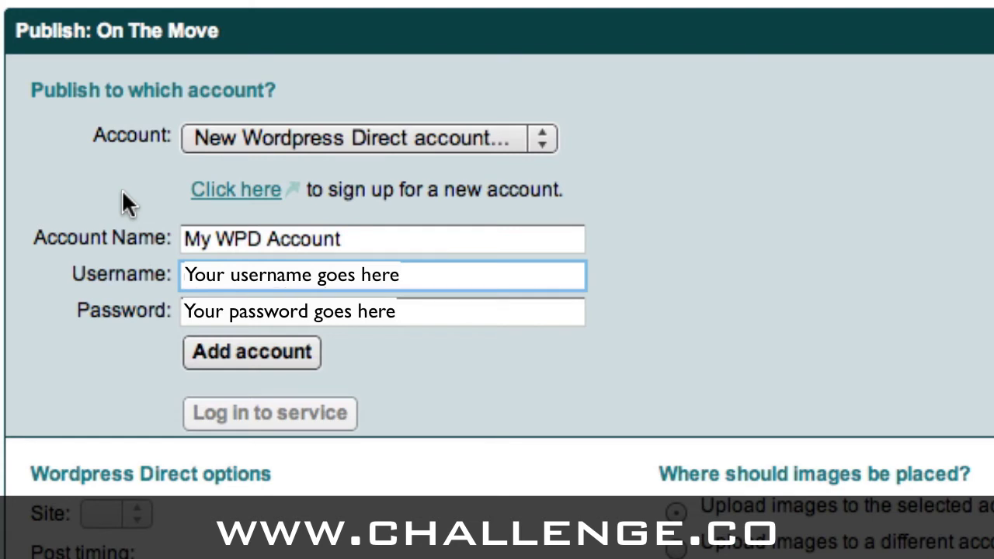
key("Tab")
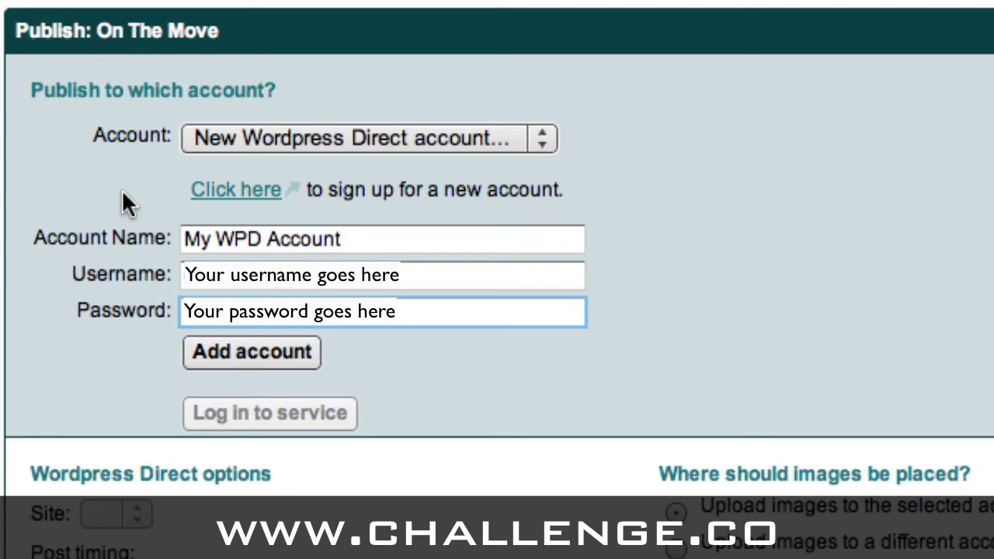
left_click(222, 358)
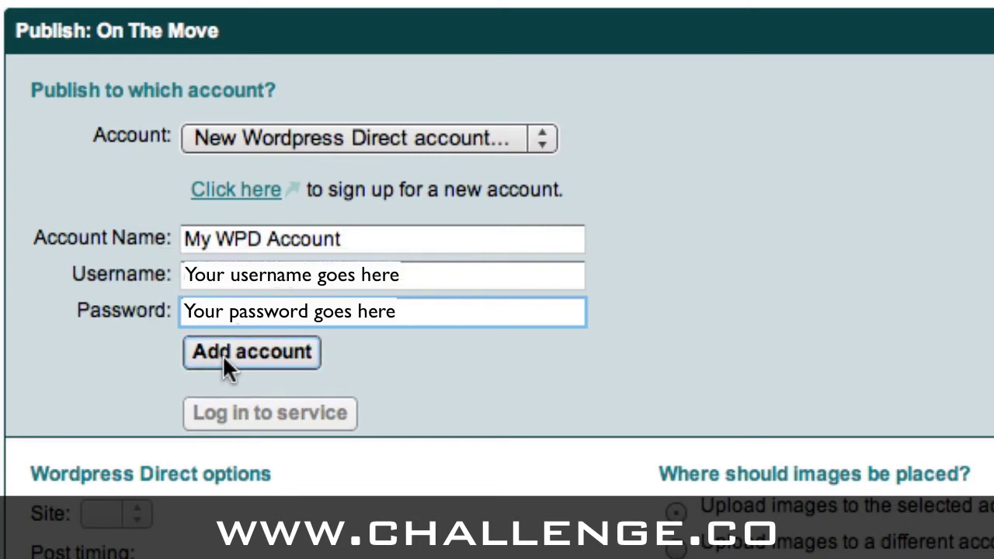
left_click(222, 354)
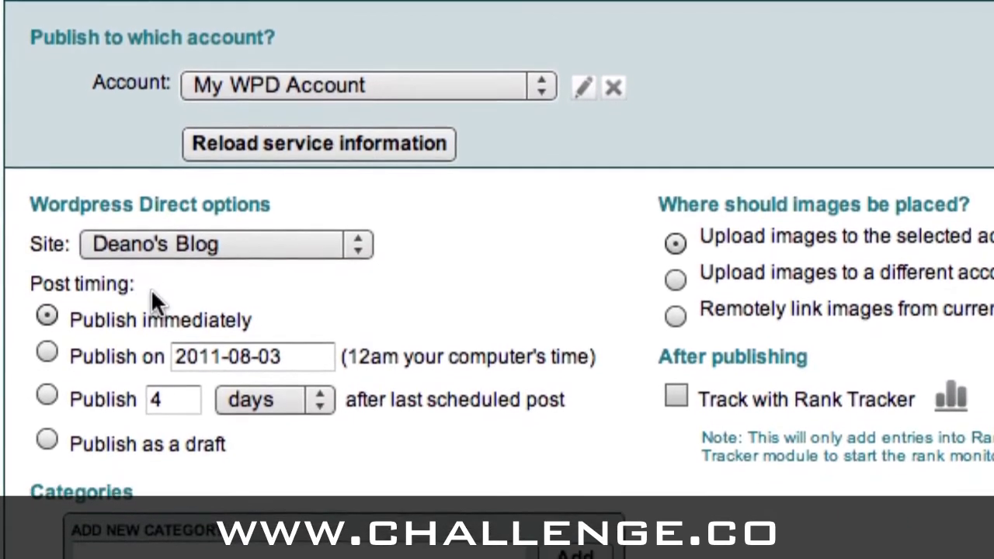
Keep the site as Deano's Blog and post timing as Publish immediately.
left_click(116, 320)
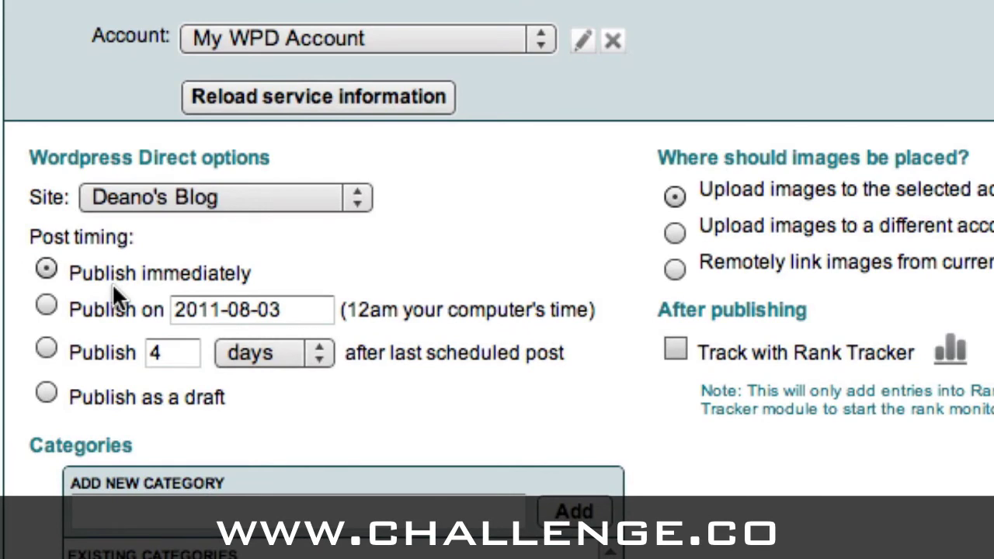
left_click(96, 313)
left_click(82, 350)
left_click(101, 406)
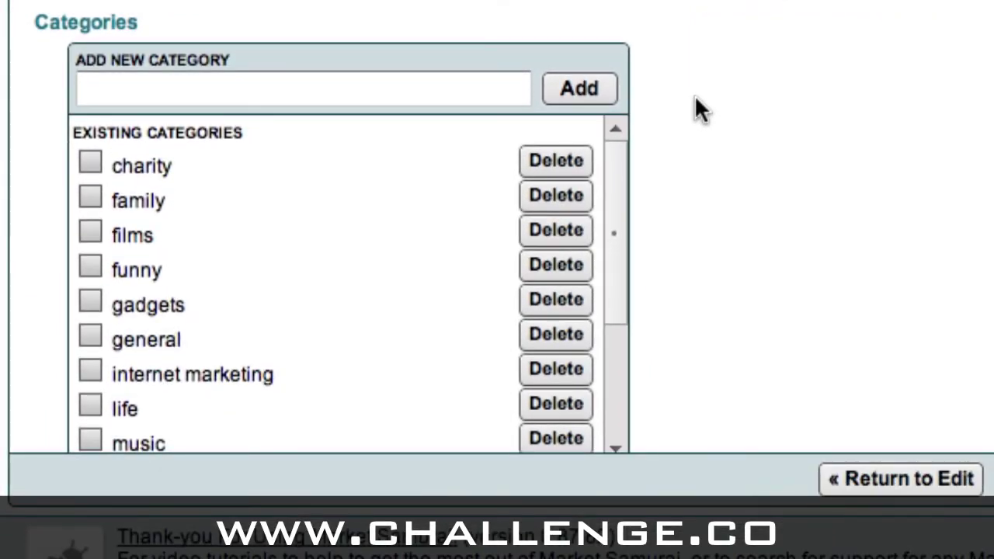
Tick the 'life' checkbox in the Categories list for the post.
scroll(695, 95, "down", 1)
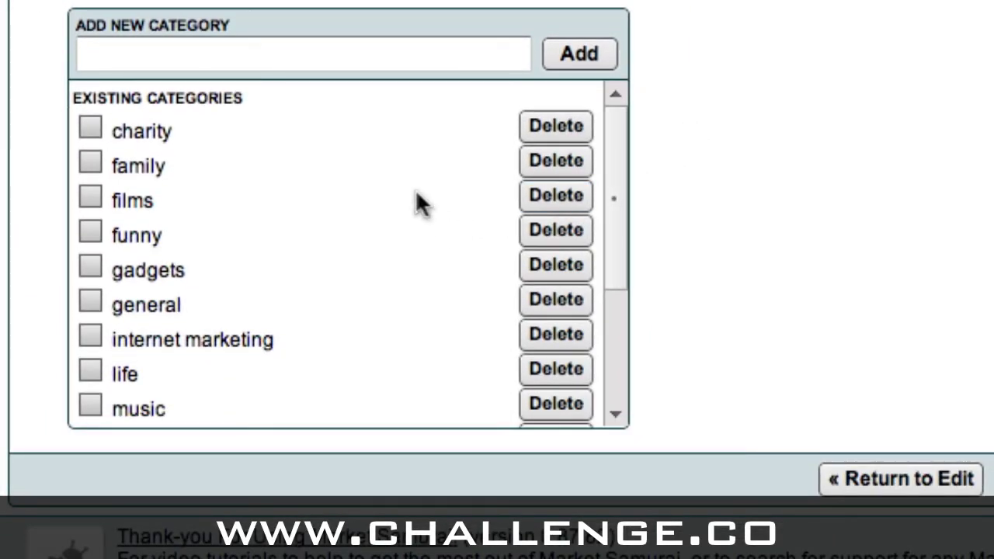
left_click(92, 371)
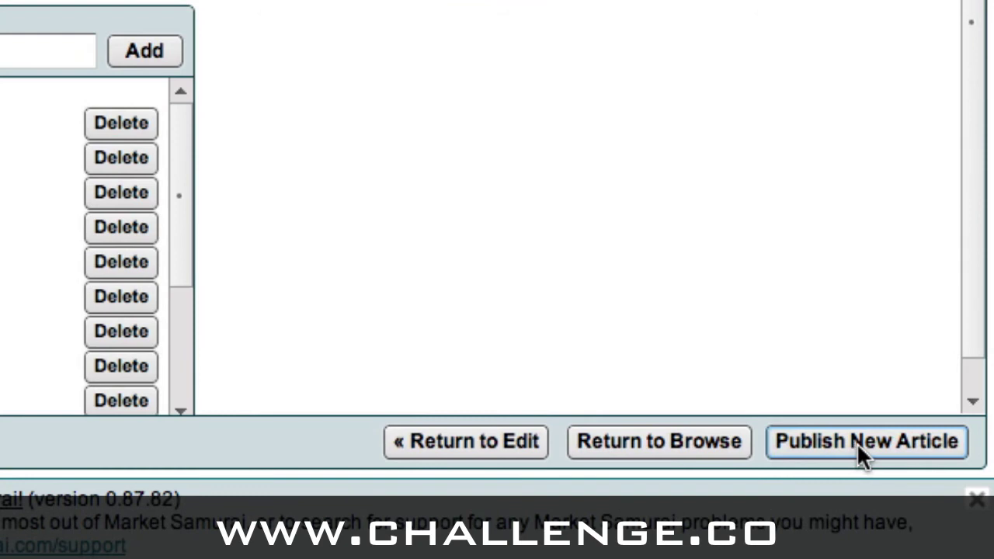
Publish 'On The Move' as a new article to the blog.
left_click(857, 442)
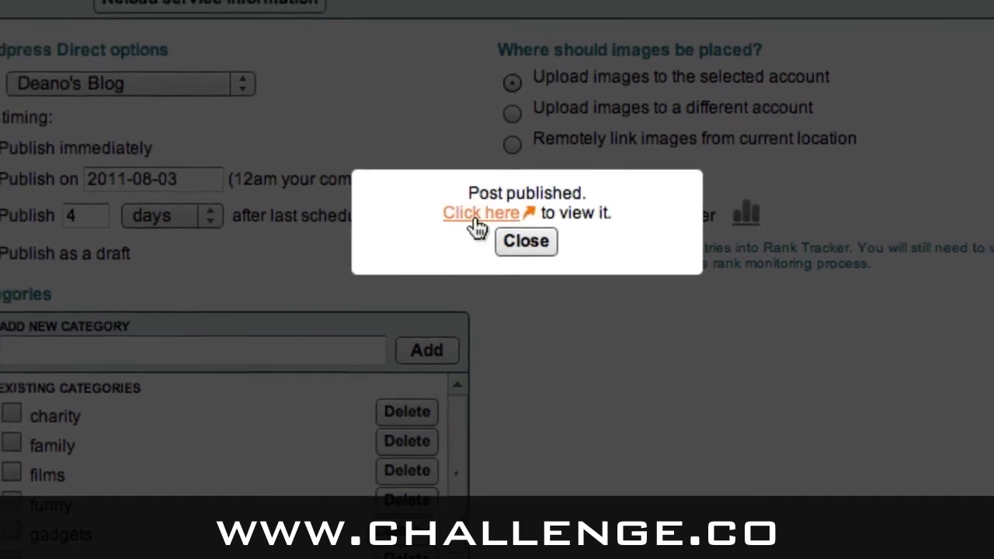
Follow the confirmation link and scroll through the live 'On The Move' post dated 3rd Aug.
left_click(471, 207)
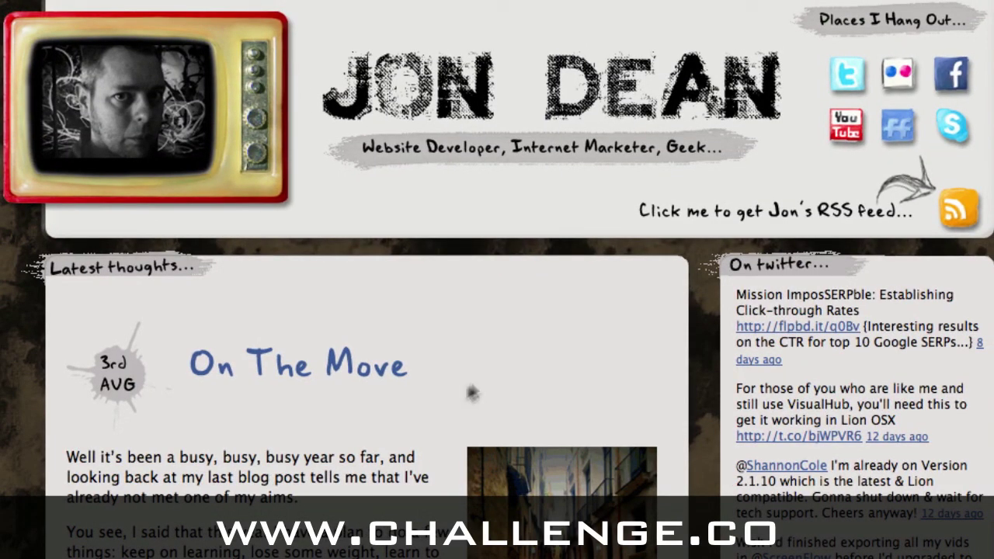
scroll(445, 403, "down", 1)
scroll(446, 401, "down", 1)
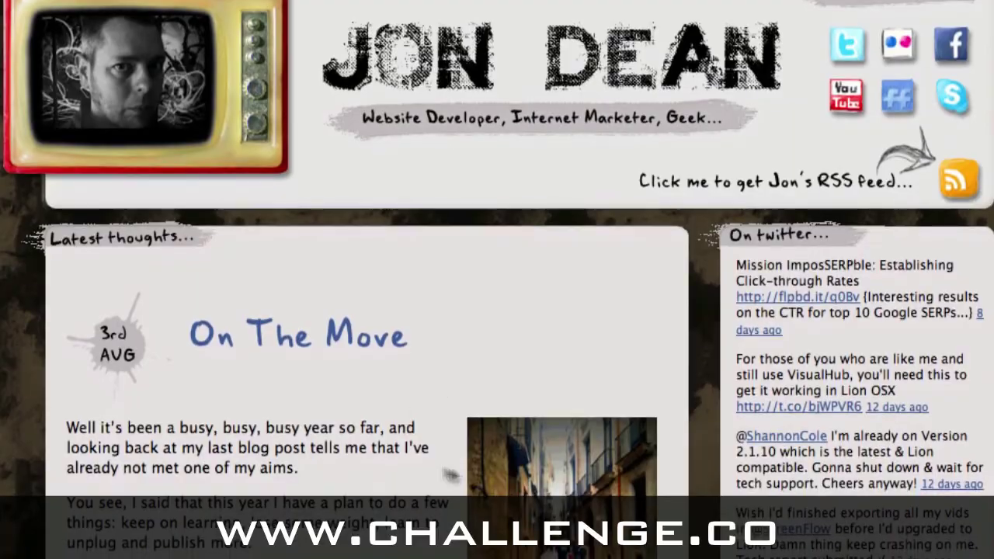
scroll(385, 455, "down", 5)
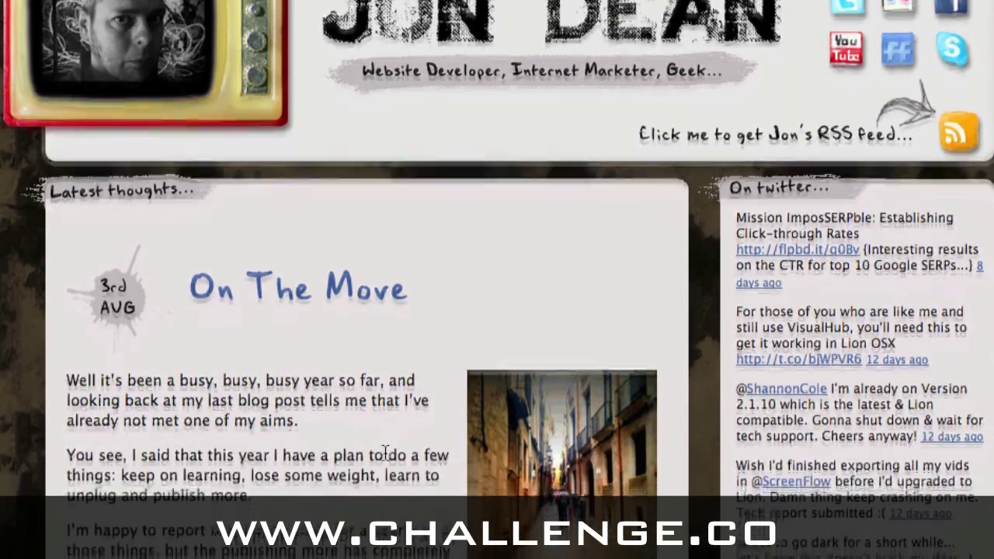
scroll(349, 460, "down", 15)
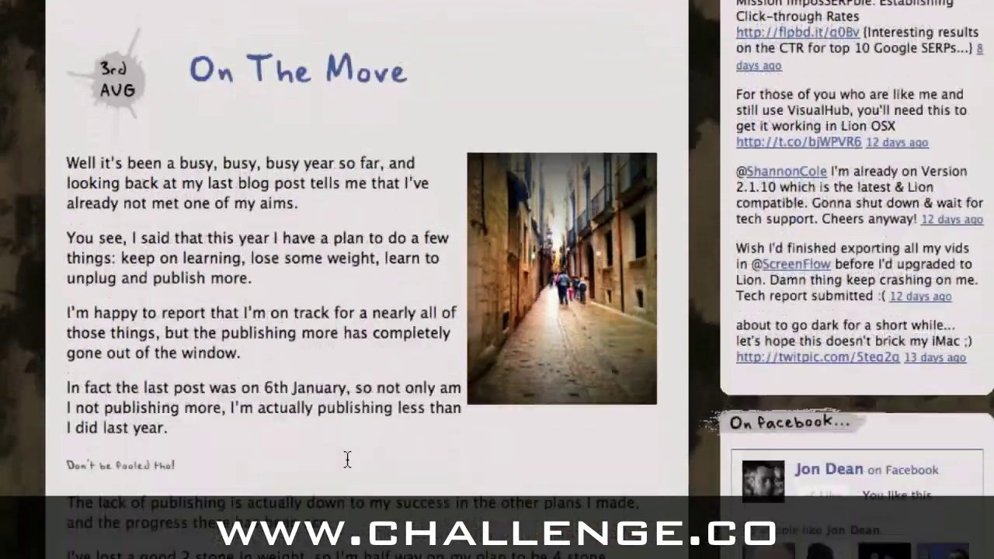
scroll(348, 460, "down", 1)
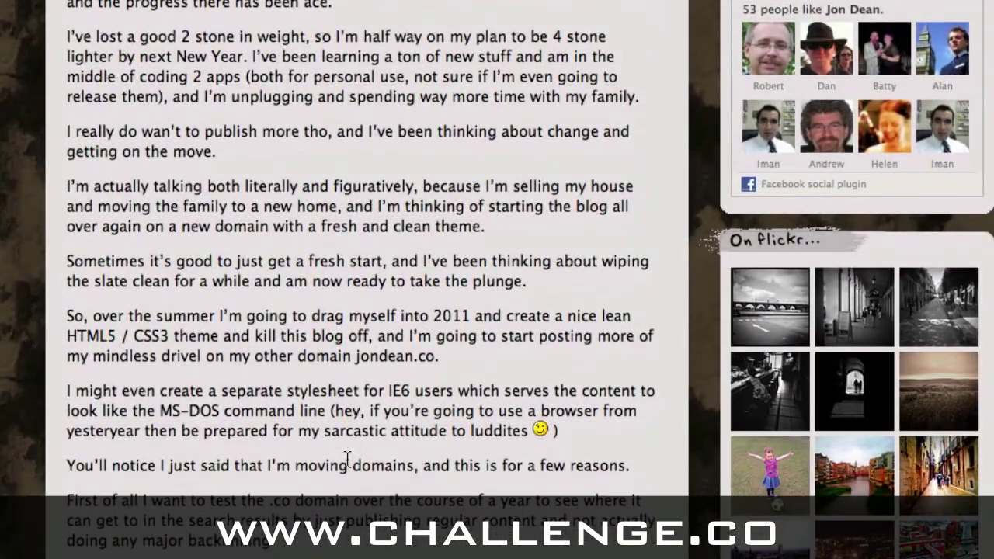
scroll(347, 460, "up", 20)
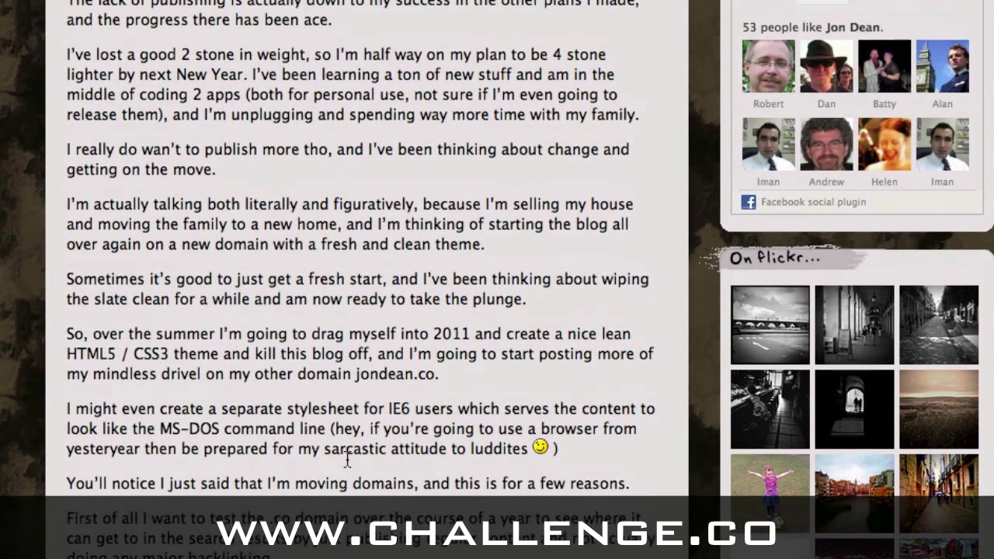